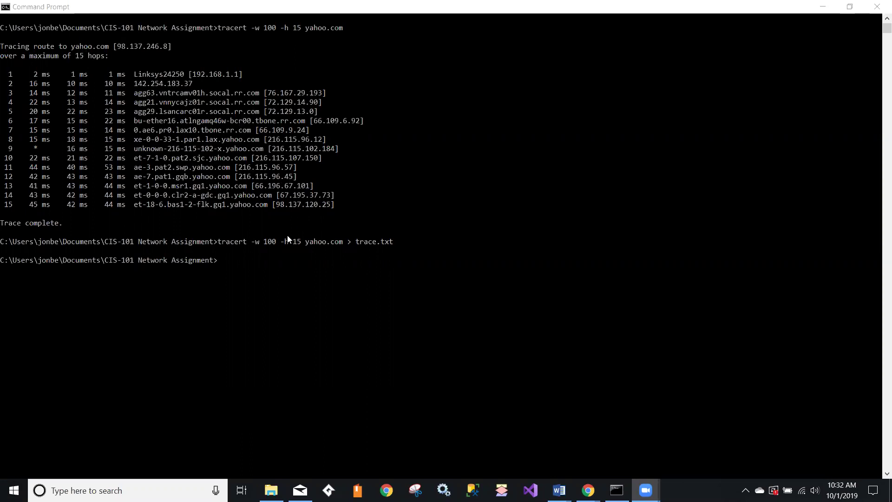
Step: List the CIS-101 Network Assignment folder with dir to confirm trace.txt (1,248 bytes) exists
left_click(261, 260)
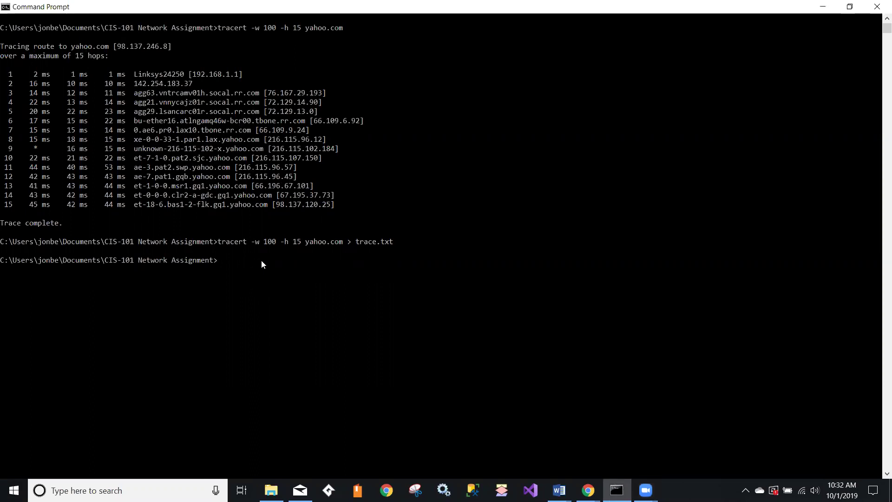
type("dir")
key("Return")
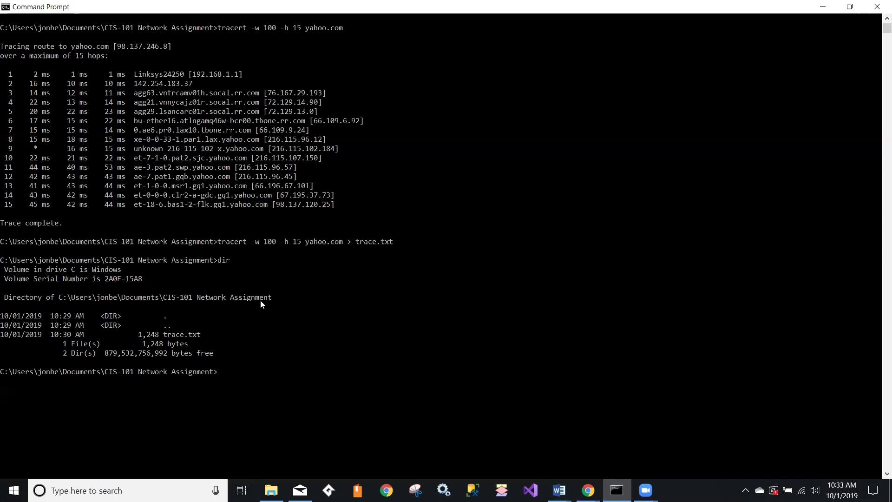
Step: Launch Word through a Start menu search for winword and bring up its Open page
left_click(14, 490)
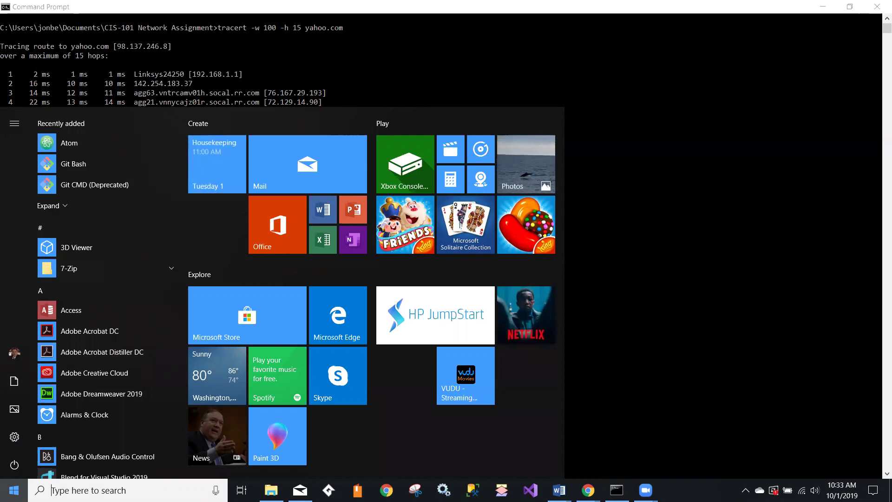
type("winword")
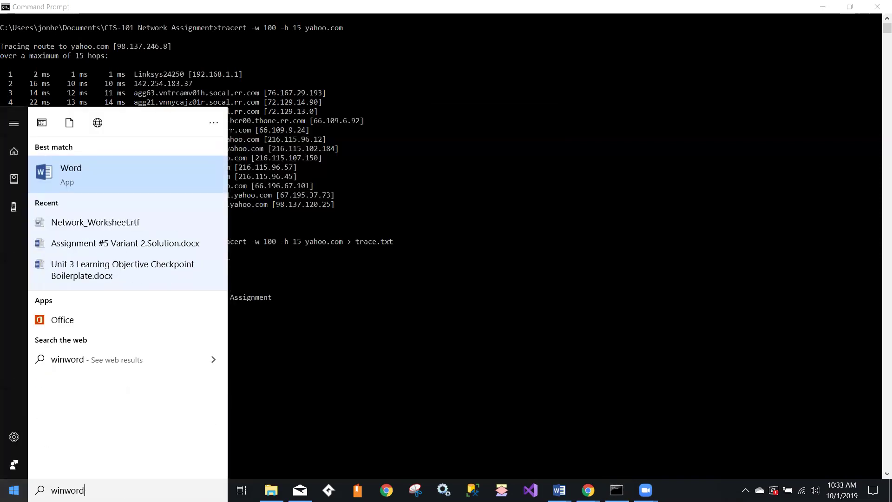
key("Return")
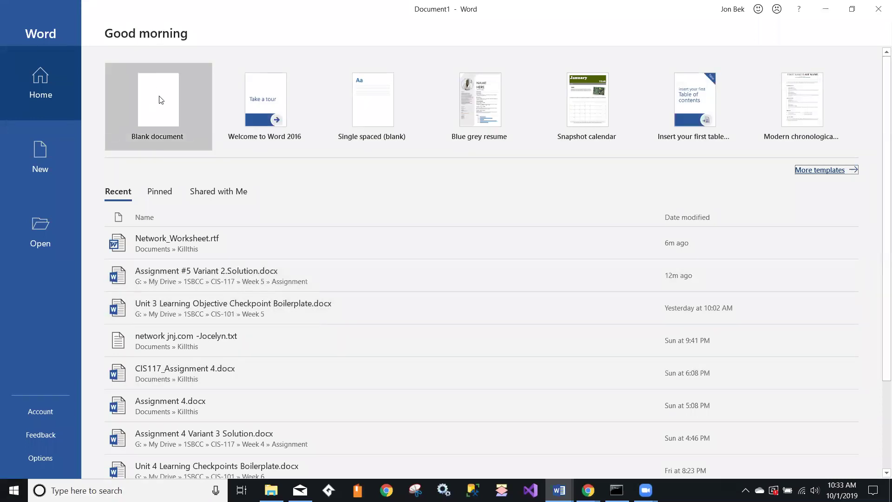
left_click(42, 225)
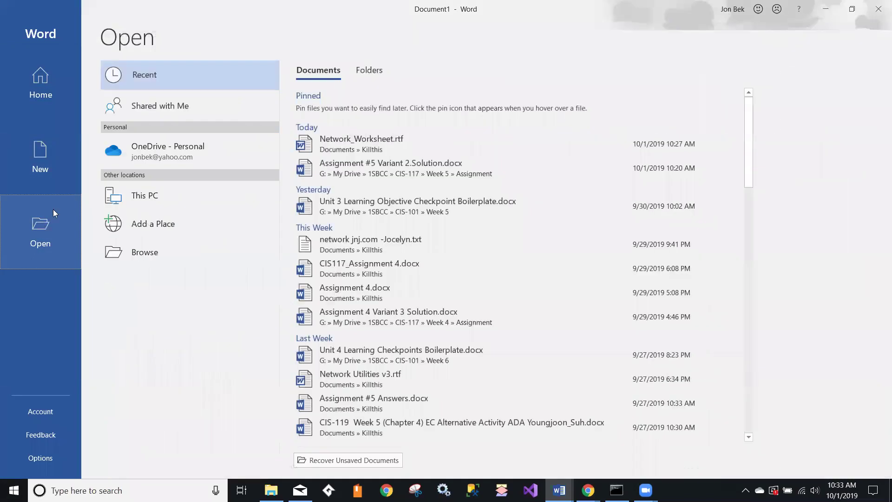
Step: Browse to the Documents > CIS-101 Network Assignment folder in the Open dialog
left_click(149, 255)
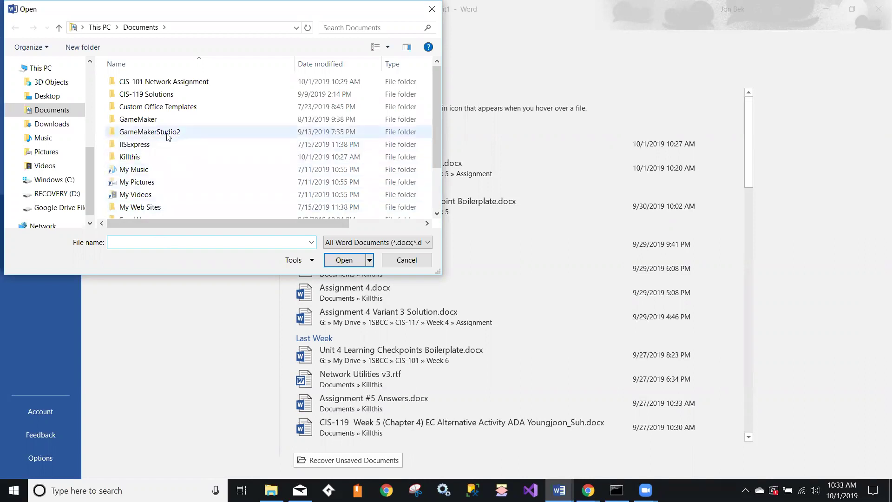
left_click(50, 111)
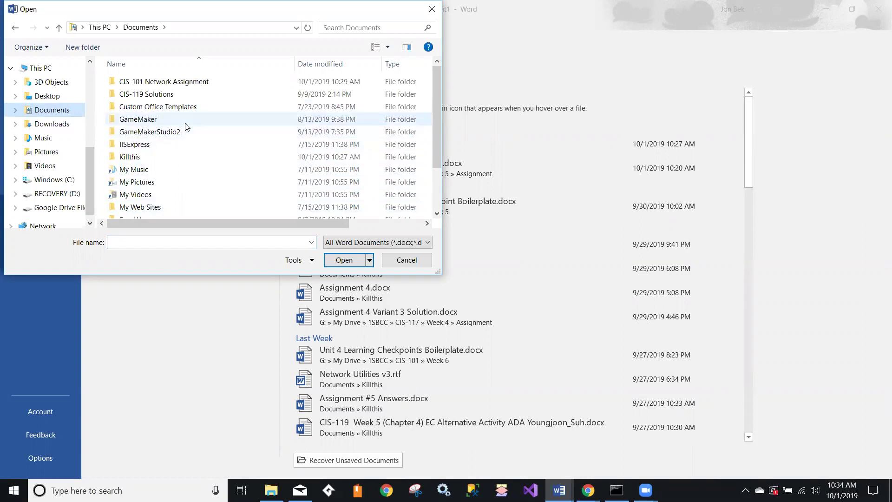
scroll(188, 127, "down", 2)
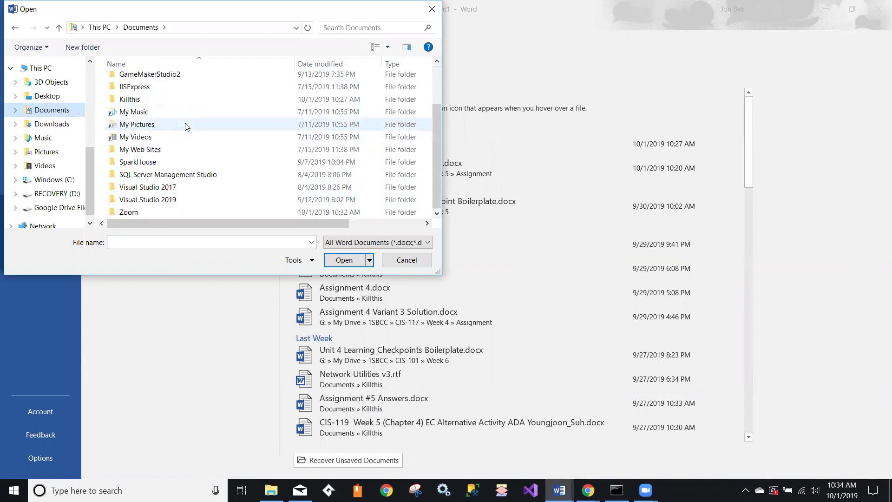
left_click(616, 490)
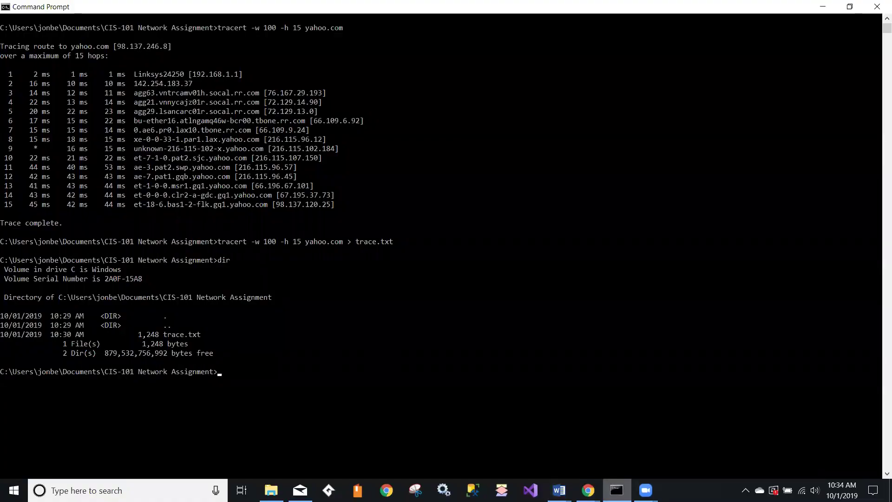
key("alt+Tab")
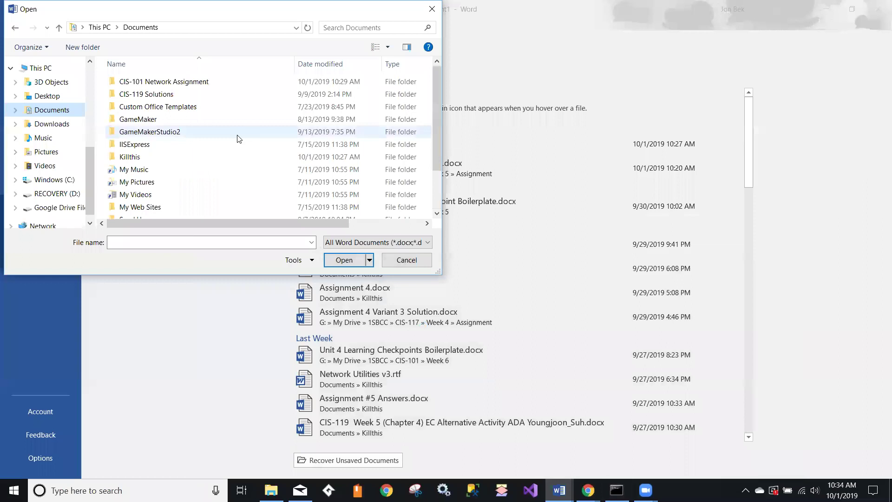
double_click(173, 83)
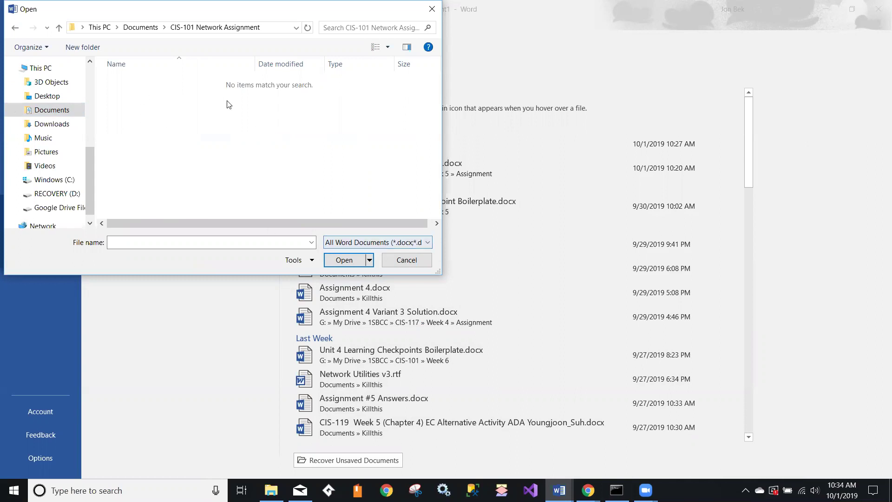
Step: Show All Files (*.*) and open trace.txt
left_click(428, 243)
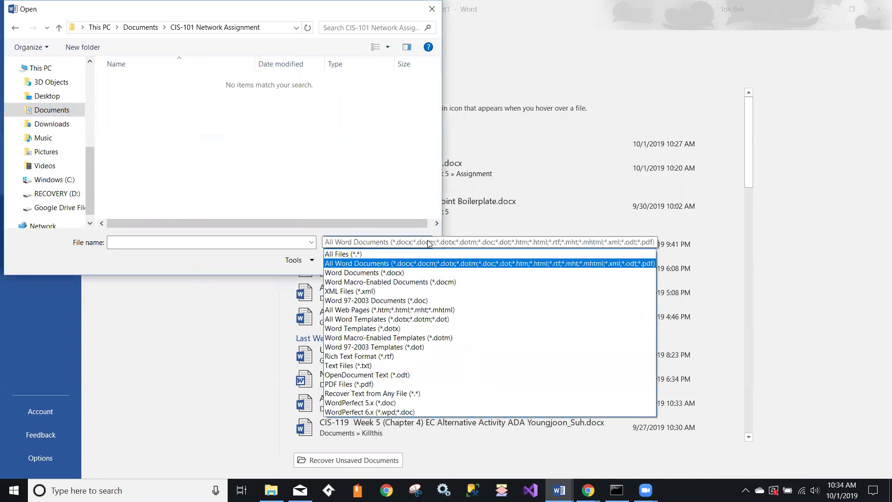
left_click(360, 254)
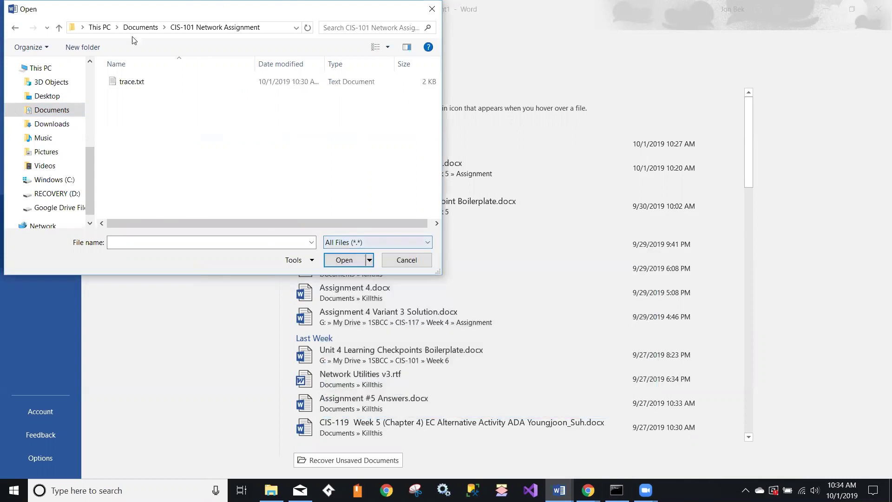
double_click(133, 83)
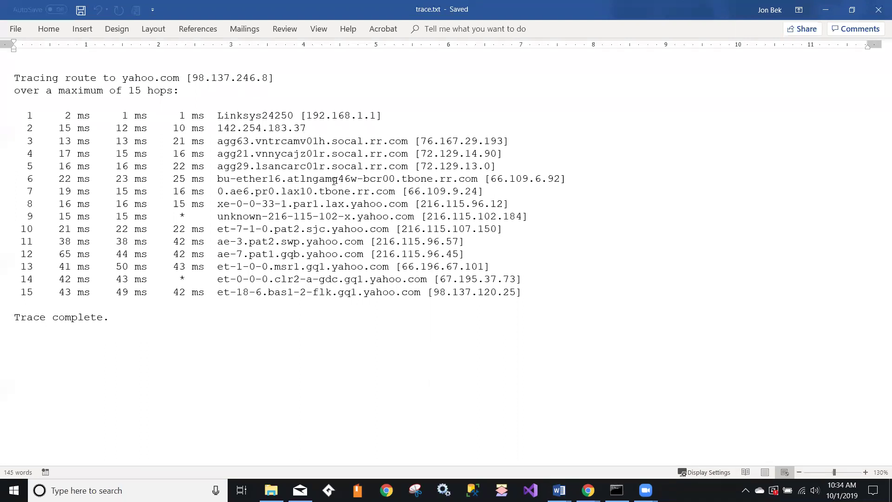
Step: Save the tracert output as trace.docx using the Word Document (*.docx) file type
left_click(16, 30)
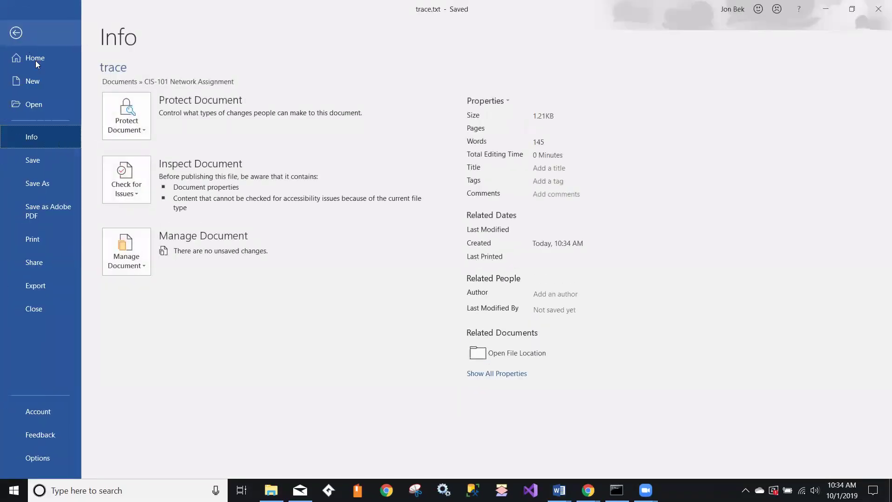
left_click(36, 161)
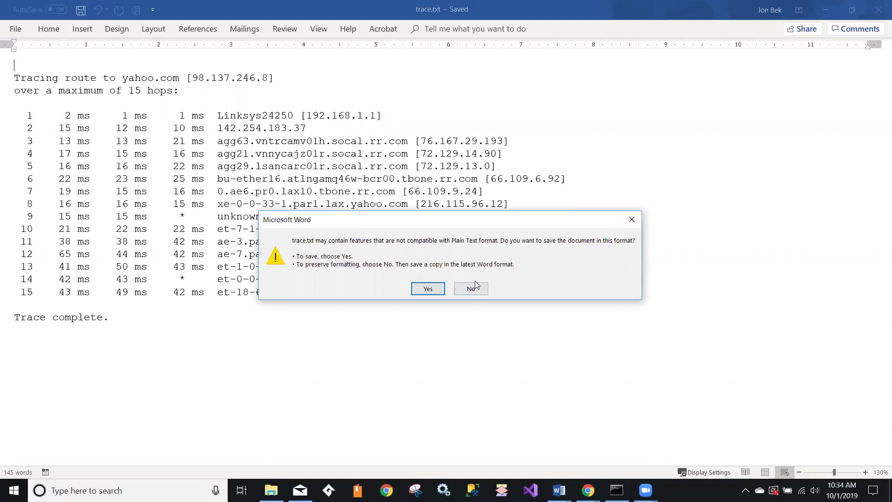
left_click(632, 219)
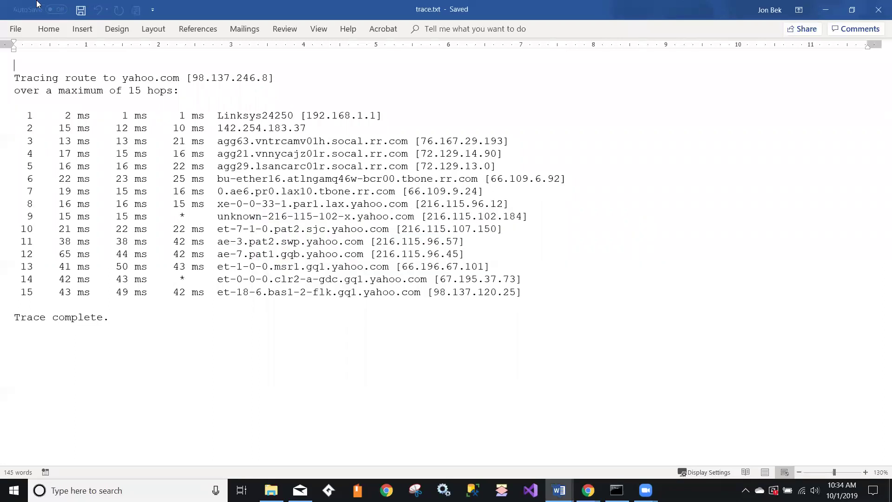
key("F12")
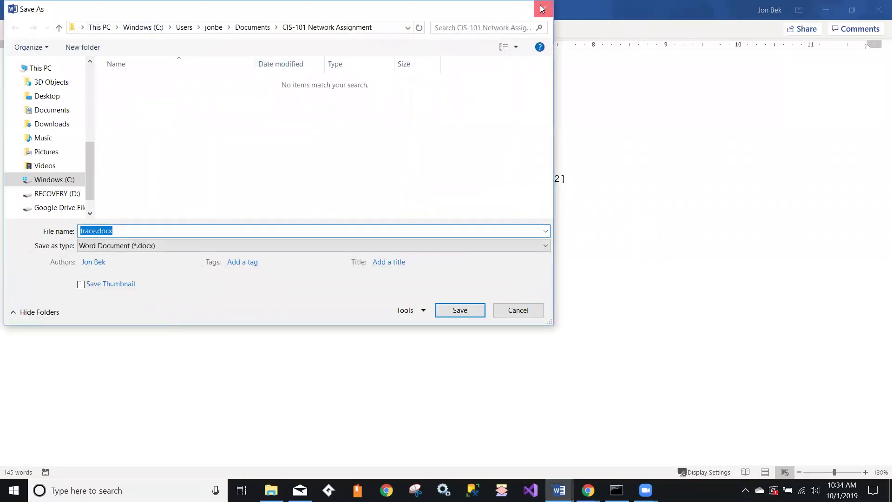
left_click(542, 9)
left_click(15, 30)
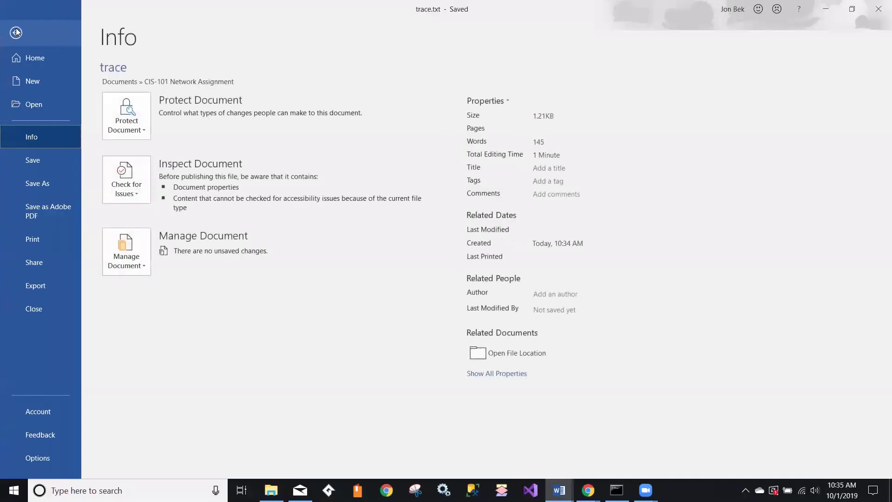
left_click(36, 188)
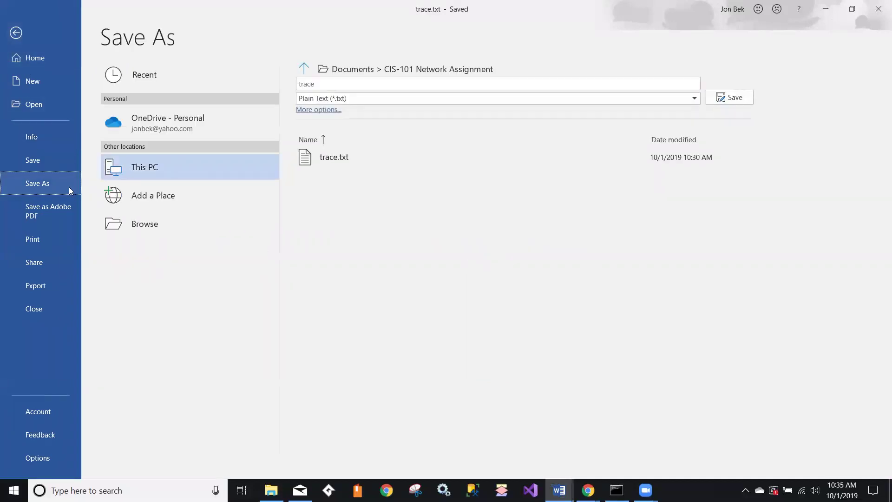
left_click(413, 99)
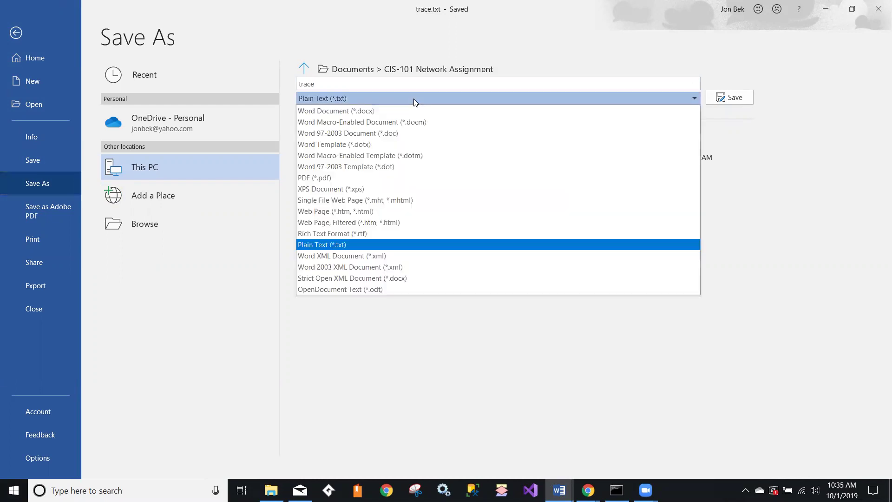
left_click(362, 112)
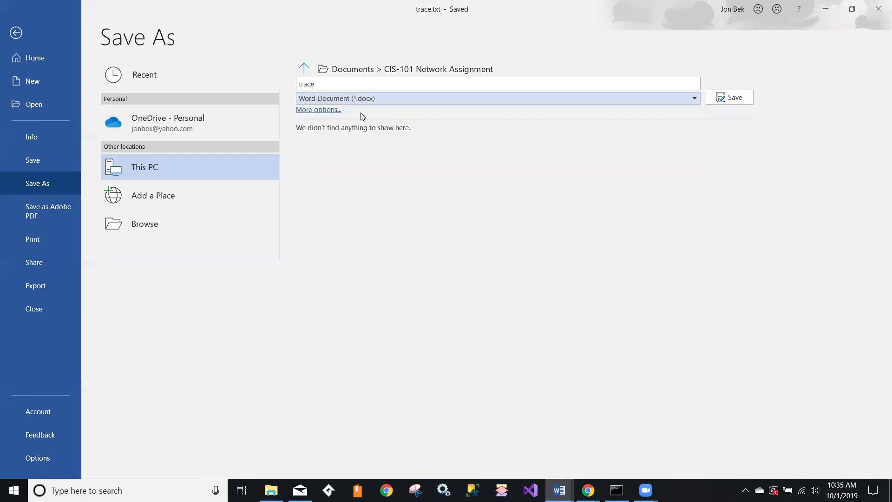
left_click(727, 97)
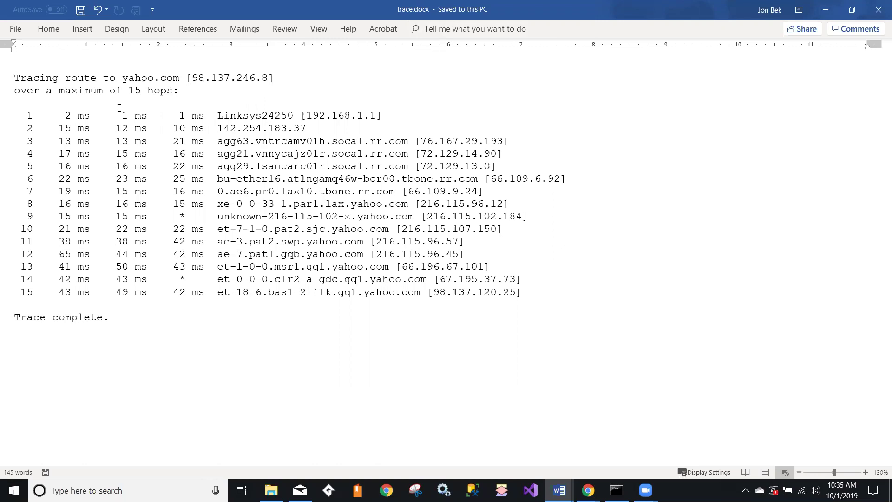
Step: Delete the blank top line and the two tracing header lines
left_click_drag(194, 101, 32, 52)
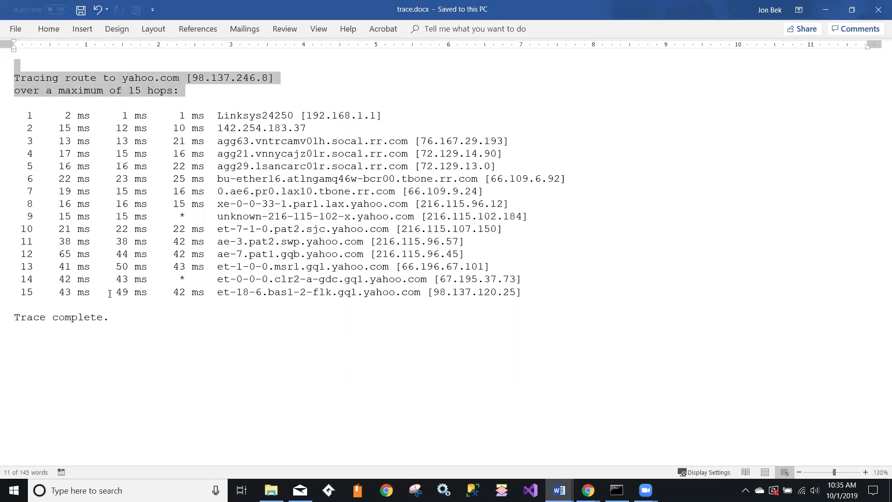
left_click_drag(126, 312, 7, 318)
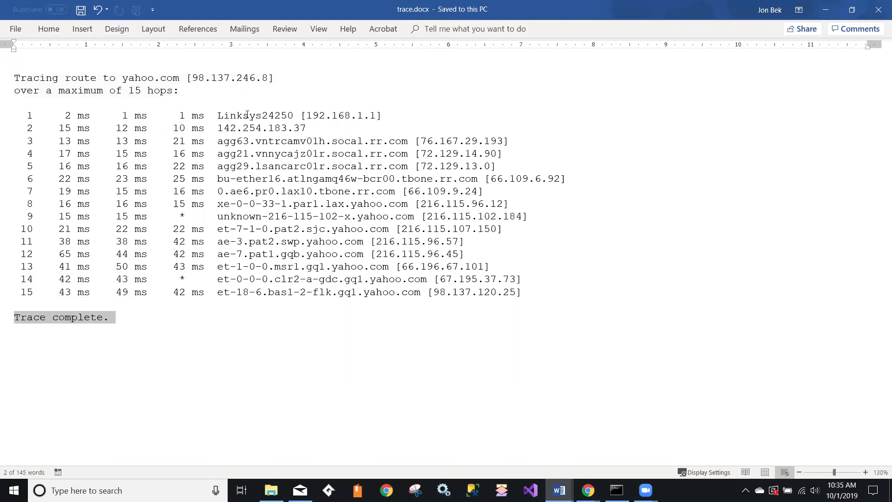
left_click_drag(186, 95, 6, 49)
key("Delete")
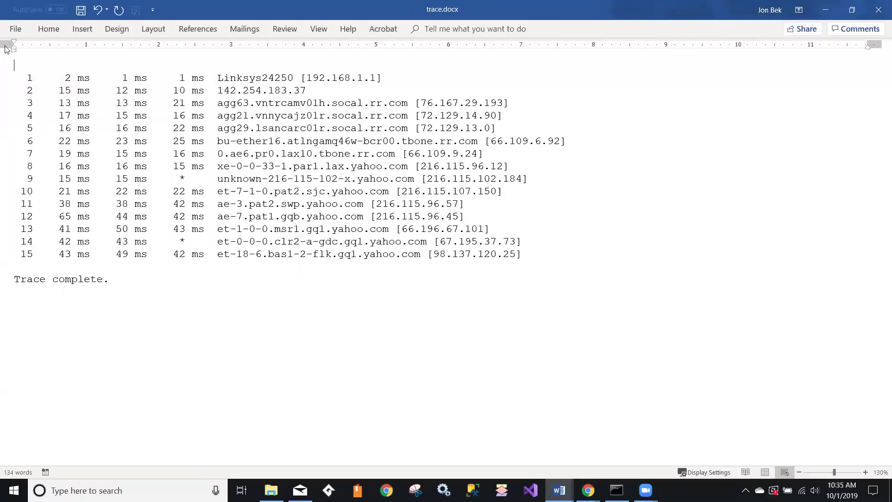
Step: Delete the 'Trace complete.' line and select the 15 remaining hop lines
left_click_drag(116, 281, 11, 286)
key("Delete")
mouse_move(531, 255)
left_mouse_down()
mouse_move(18, 242)
mouse_move(4, 179)
mouse_move(4, 81)
left_mouse_up()
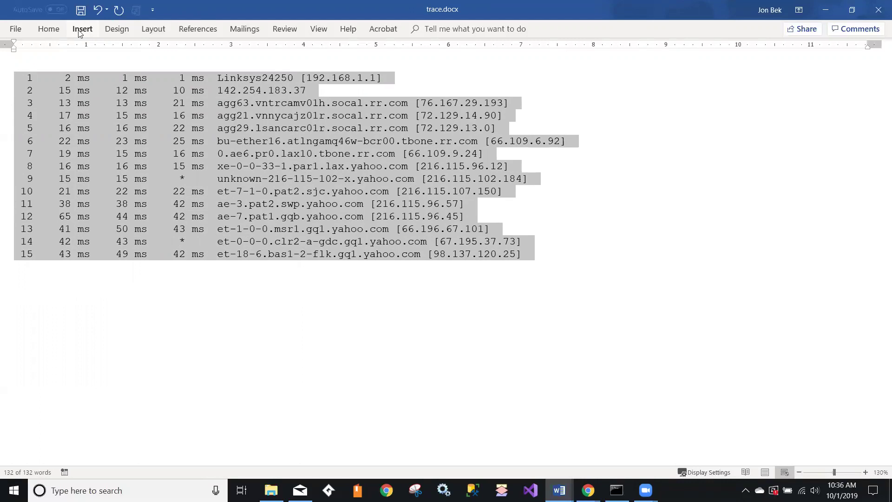
Step: Convert the 15 selected hop lines into a one-column table with Convert Text to Table
left_click(79, 31)
left_click(79, 30)
left_click(78, 30)
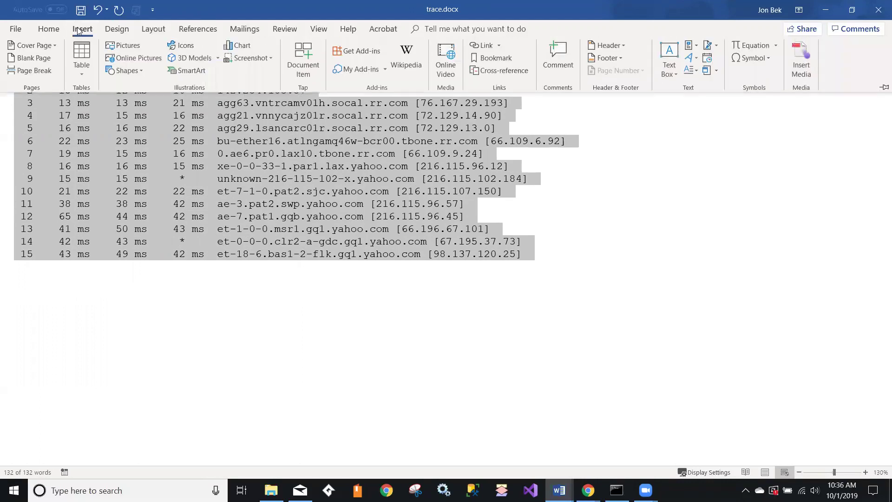
left_click(82, 52)
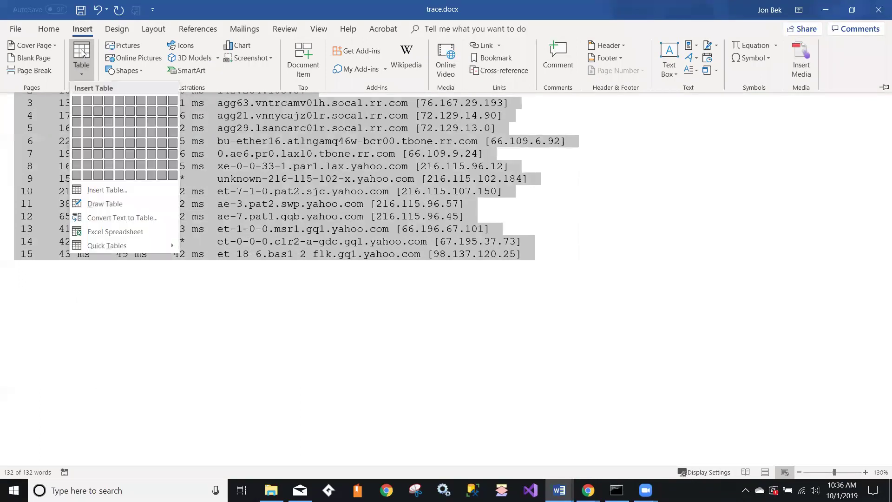
left_click(129, 219)
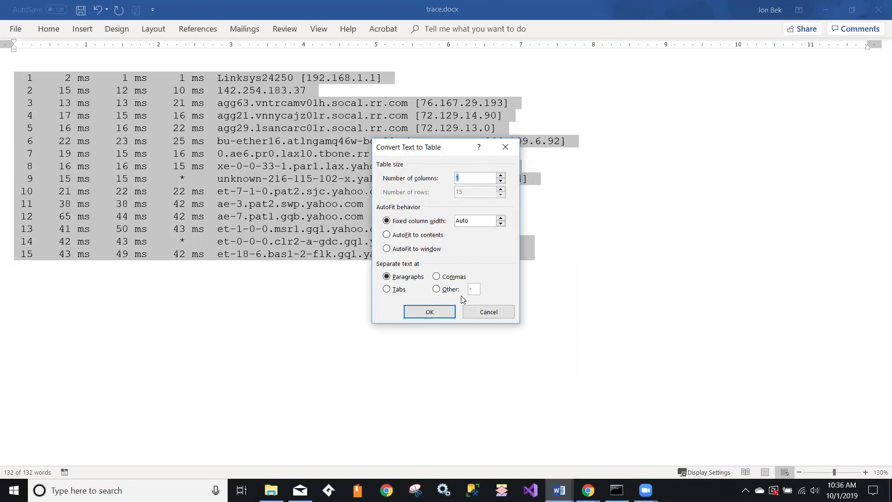
left_click(439, 313)
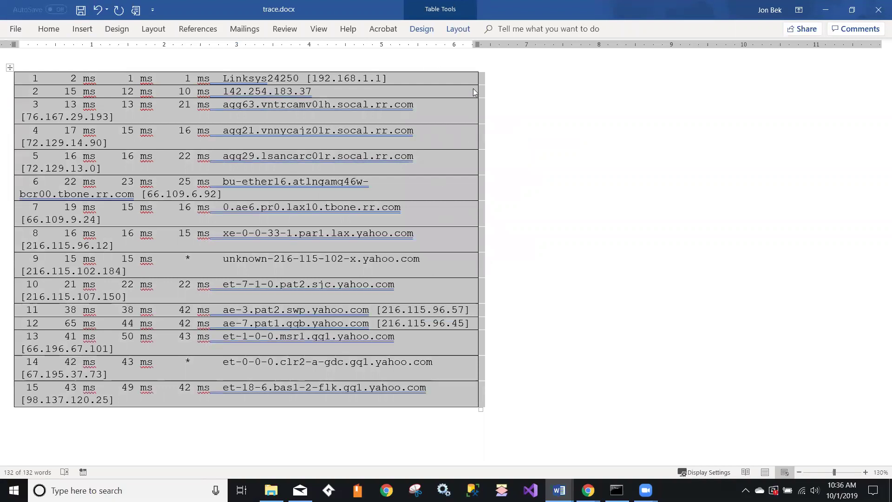
left_click(629, 181)
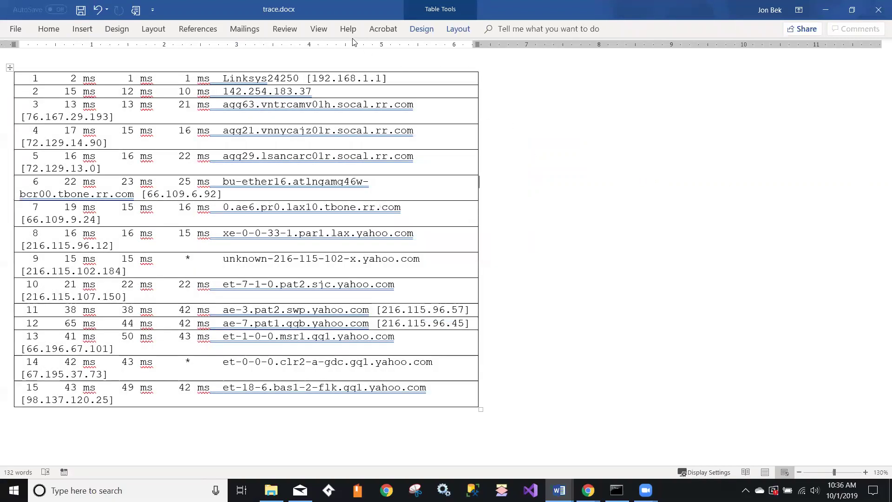
Step: Insert two empty columns to the right of the hop column, repeating the insert with F4
left_click(215, 70)
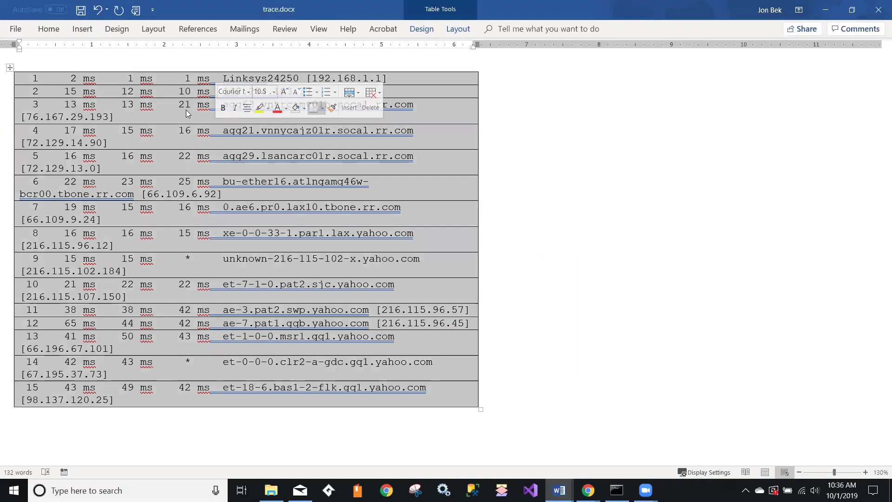
right_click(160, 117)
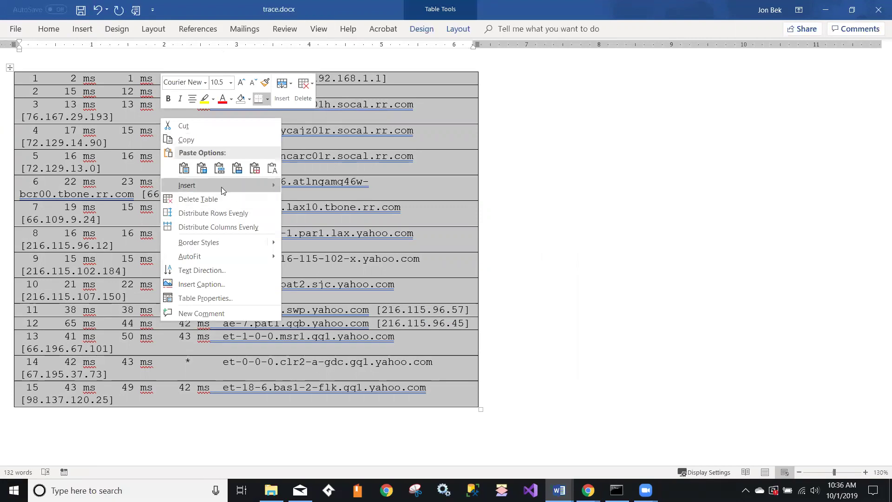
mouse_move(225, 185)
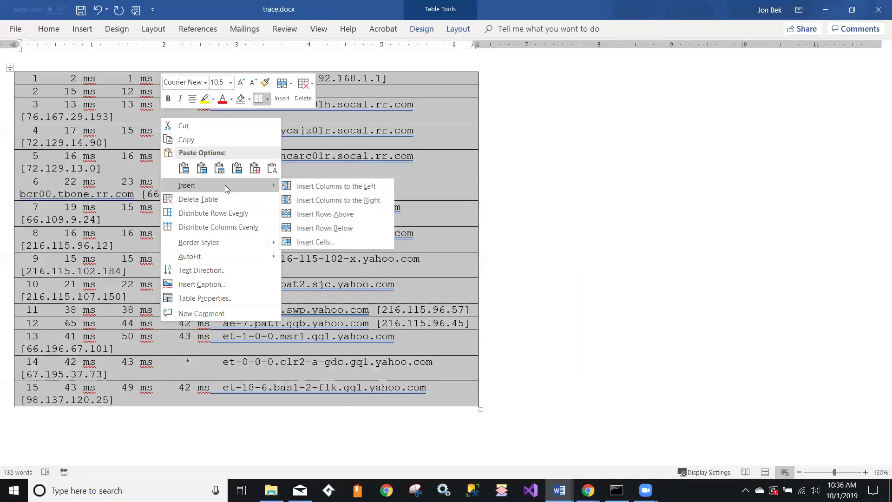
left_click(353, 205)
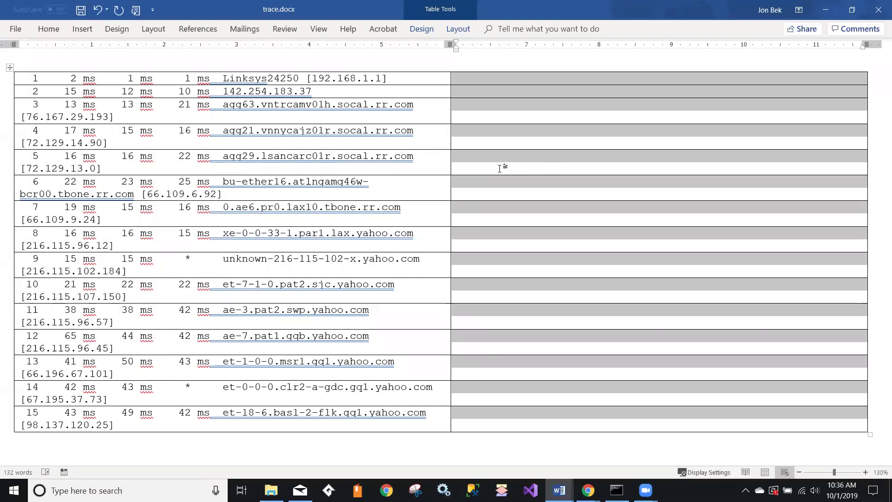
key("F4")
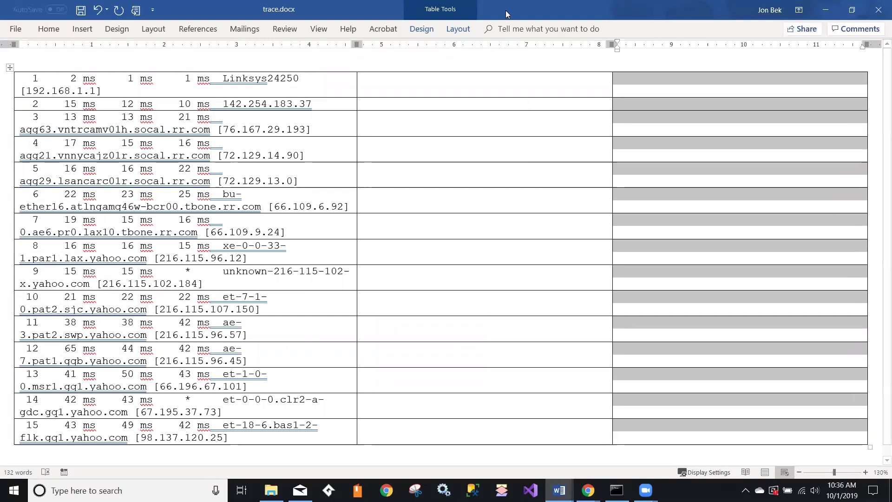
Step: Insert an empty row above the first hop row for the column headings
left_click(12, 90)
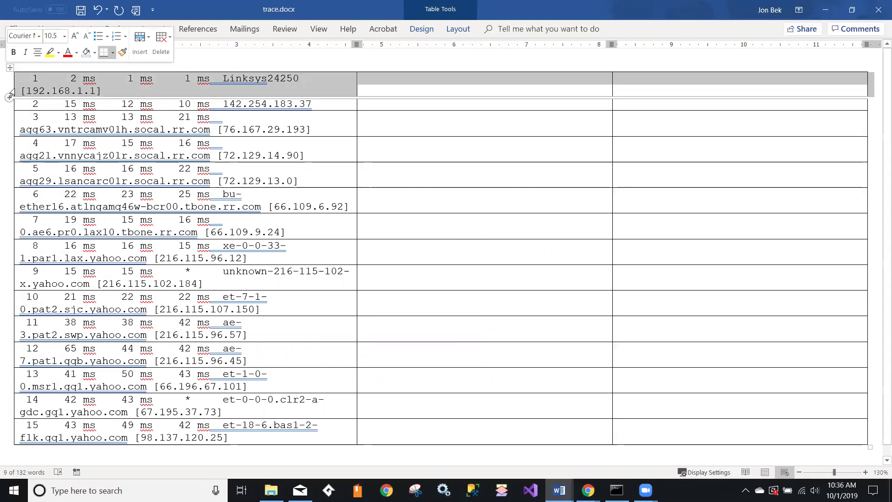
right_click(63, 80)
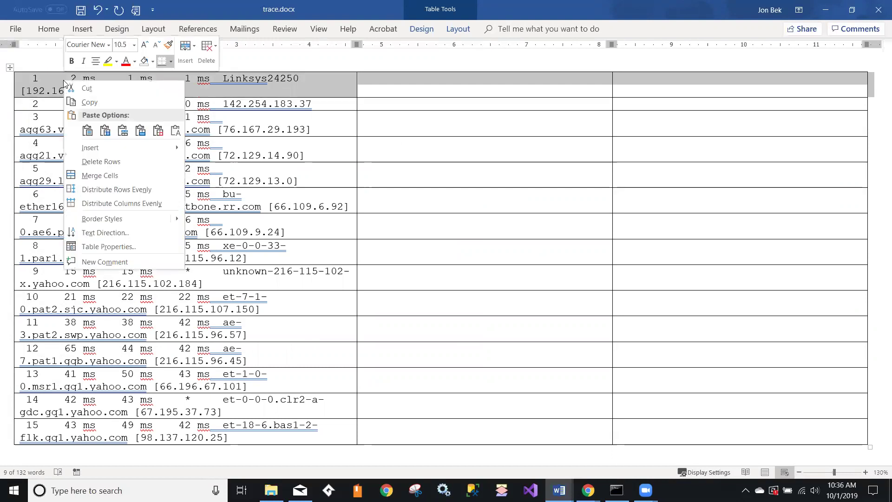
mouse_move(114, 150)
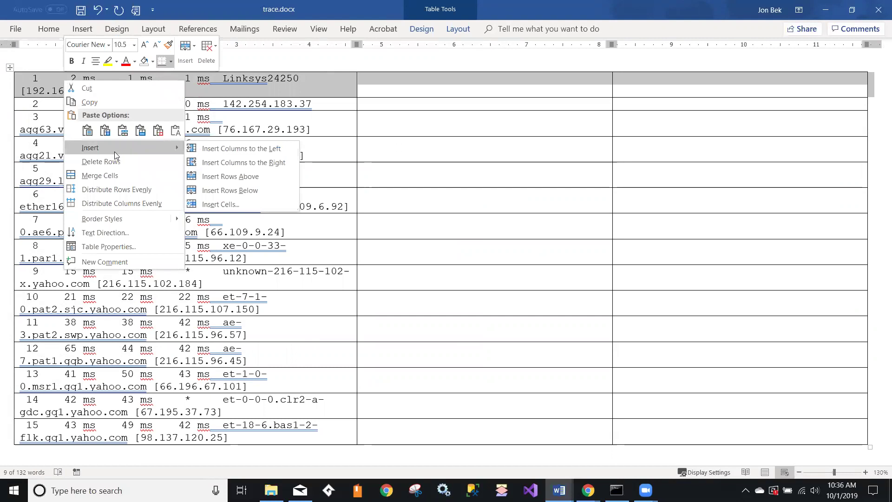
left_click(233, 177)
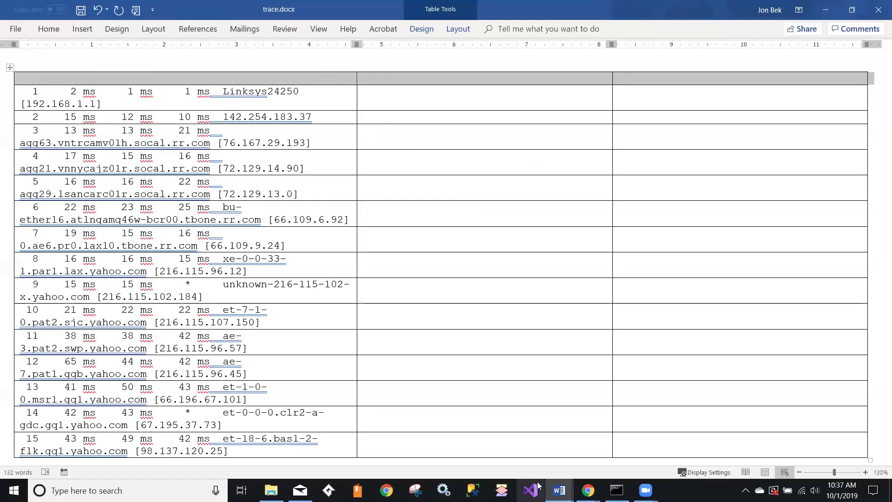
mouse_move(559, 490)
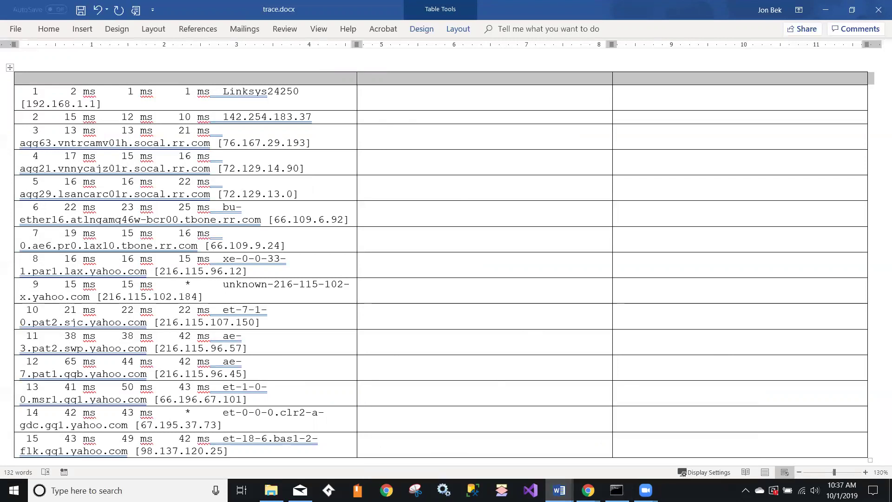
Step: Copy 'Tracert Information' from Network_Worksheet.rtf's sample table into trace.docx's first header cell
key("alt+Tab")
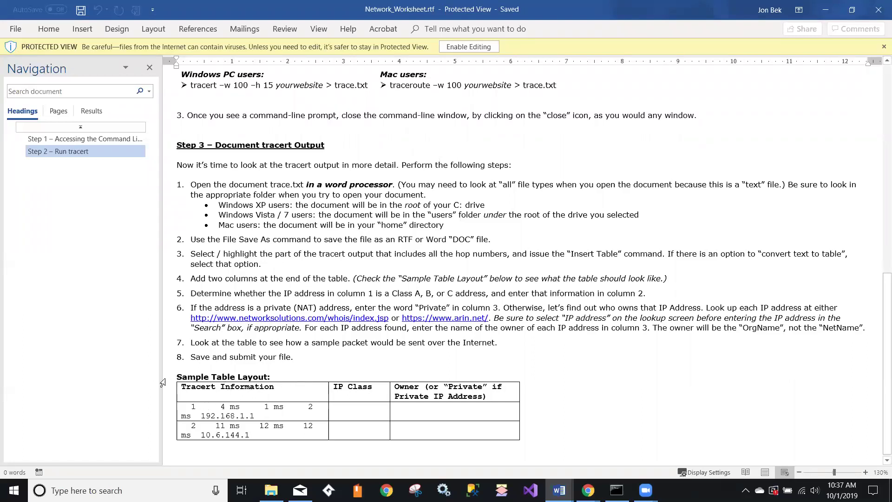
left_click(160, 384)
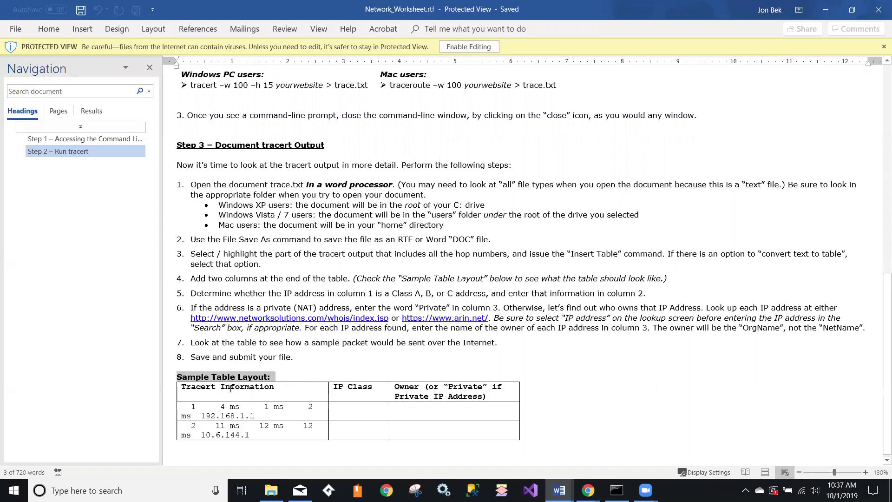
left_click(206, 391)
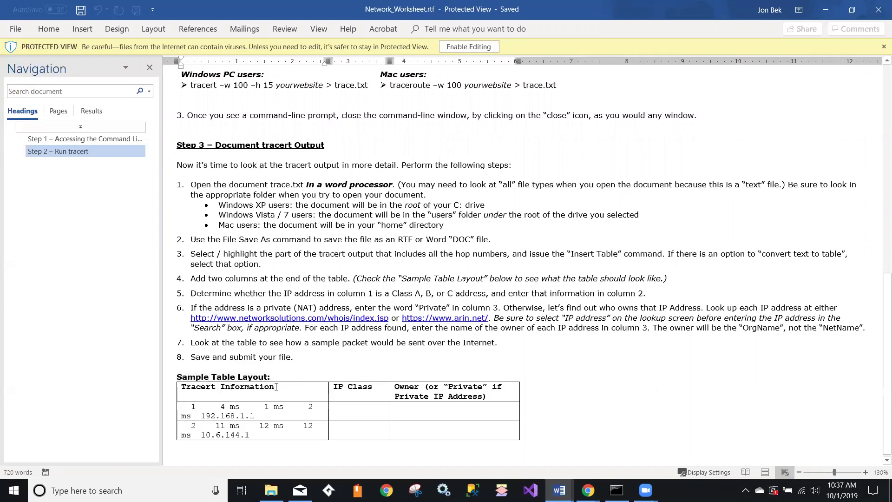
left_click_drag(276, 386, 199, 381)
key("ctrl+c")
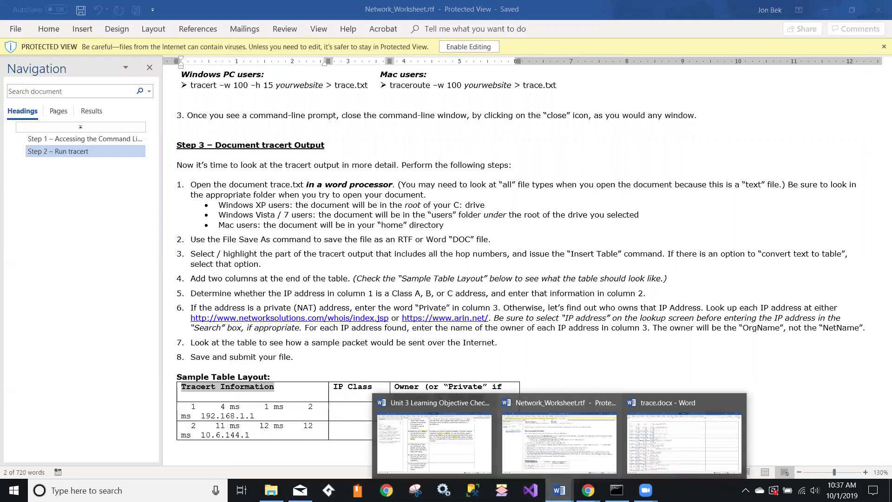
left_click(683, 439)
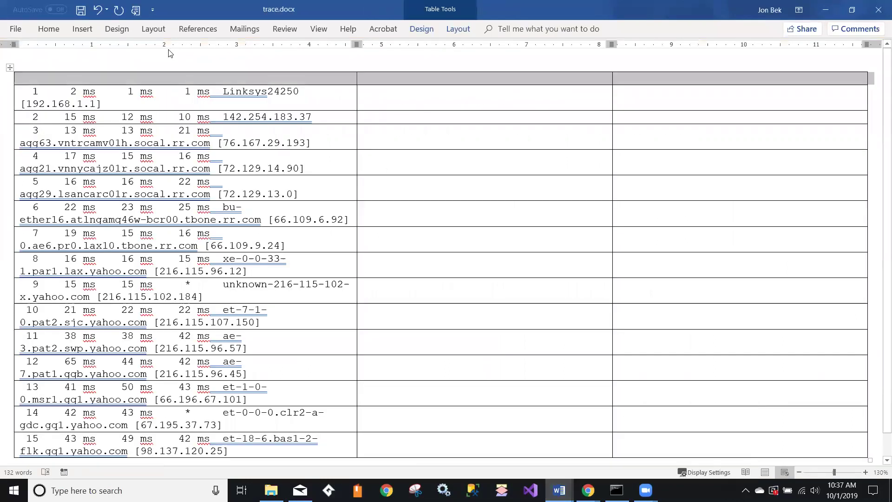
left_click(154, 76)
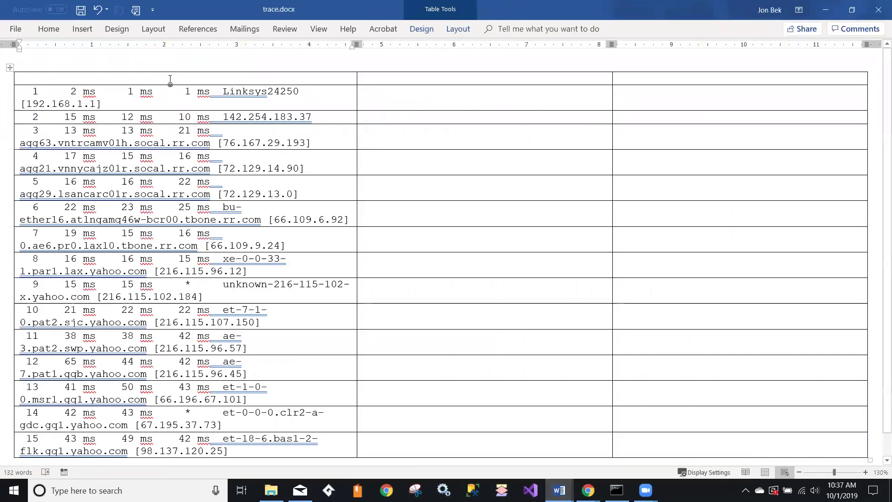
key("ctrl+v")
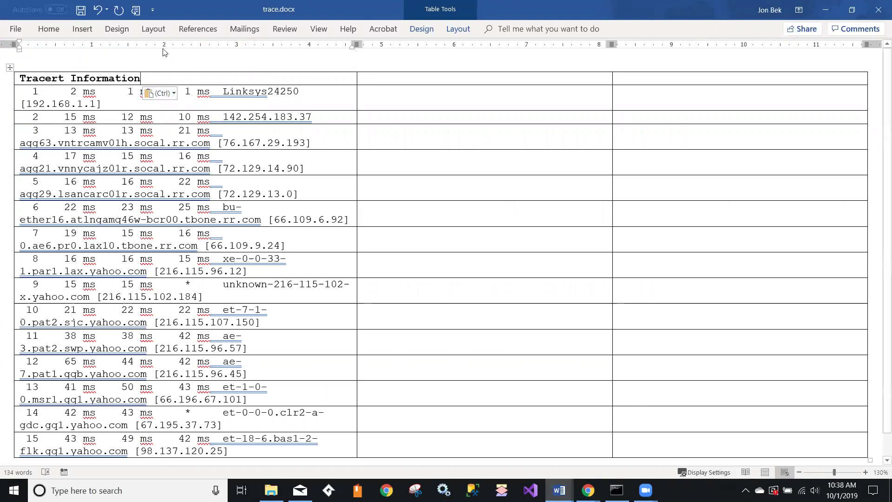
Step: Switch trace.docx to Print Layout view
left_click(318, 30)
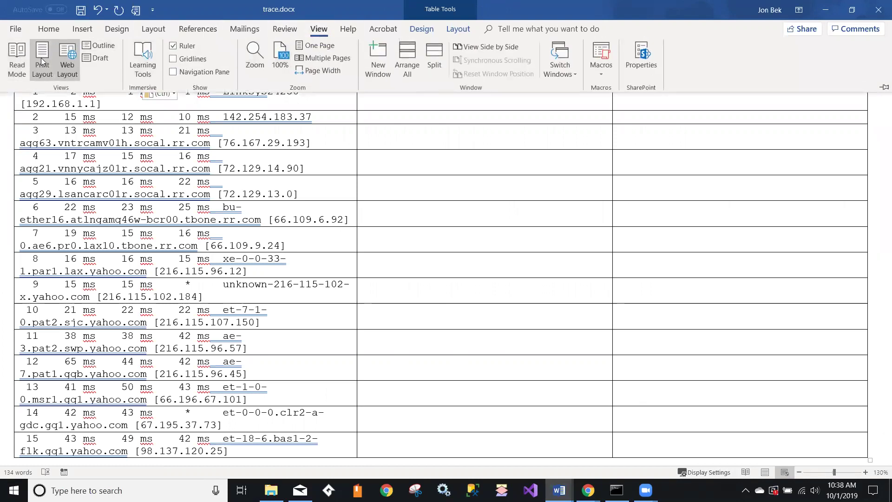
left_click(41, 62)
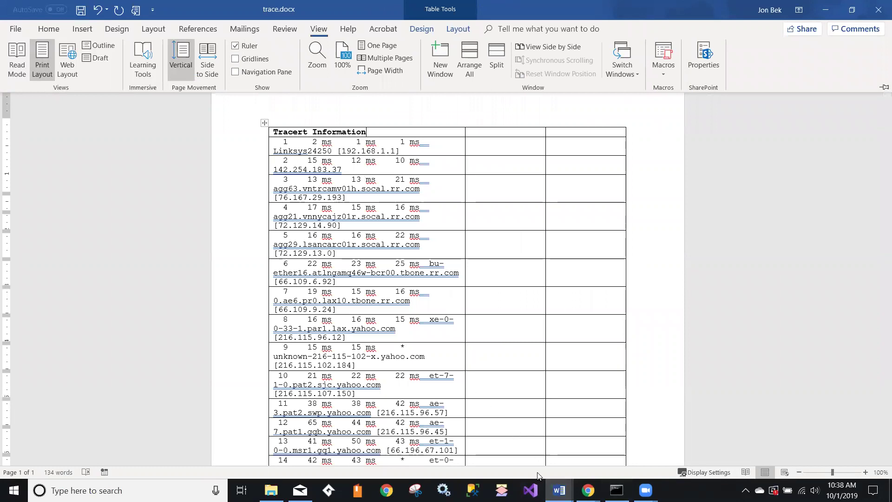
Step: Copy 'IP Class' from the Network_Worksheet sample table into the second header cell of trace.docx
left_click(559, 490)
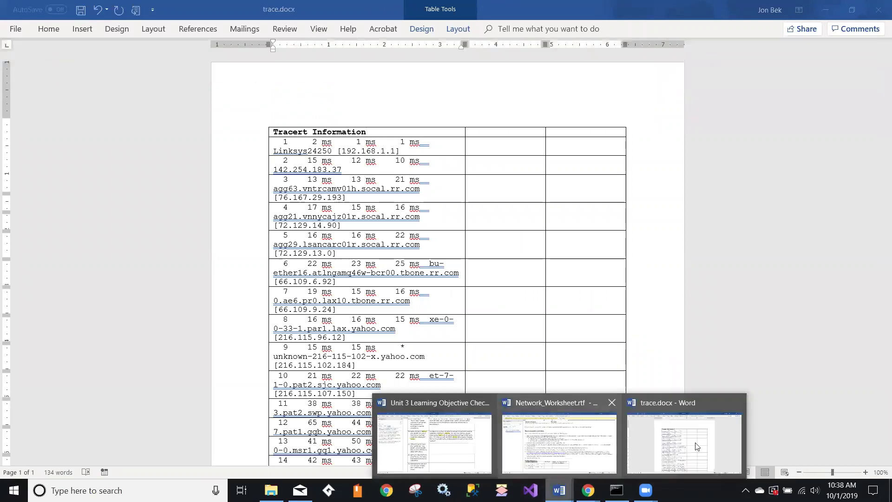
left_click(559, 457)
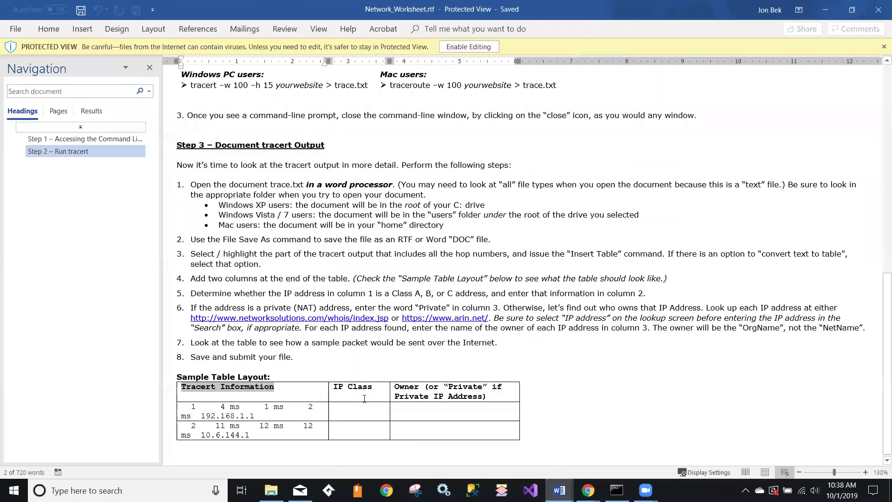
left_click_drag(372, 390, 330, 393)
key("ctrl+c")
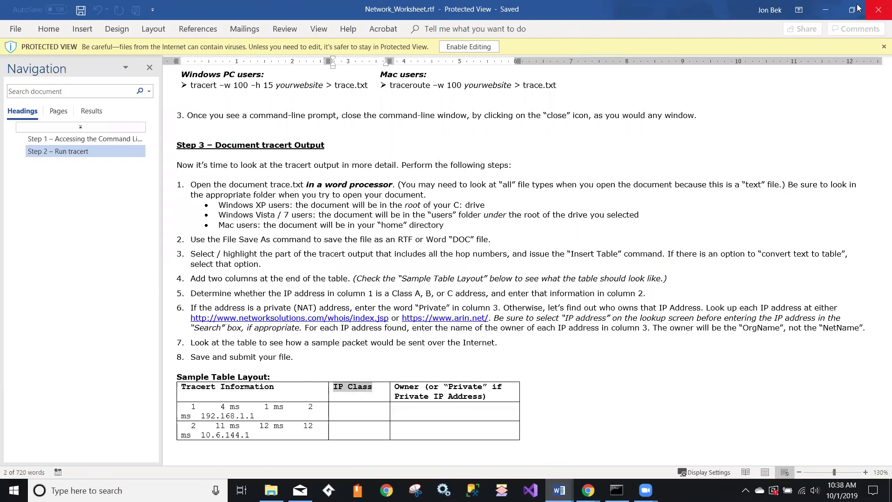
left_click(826, 10)
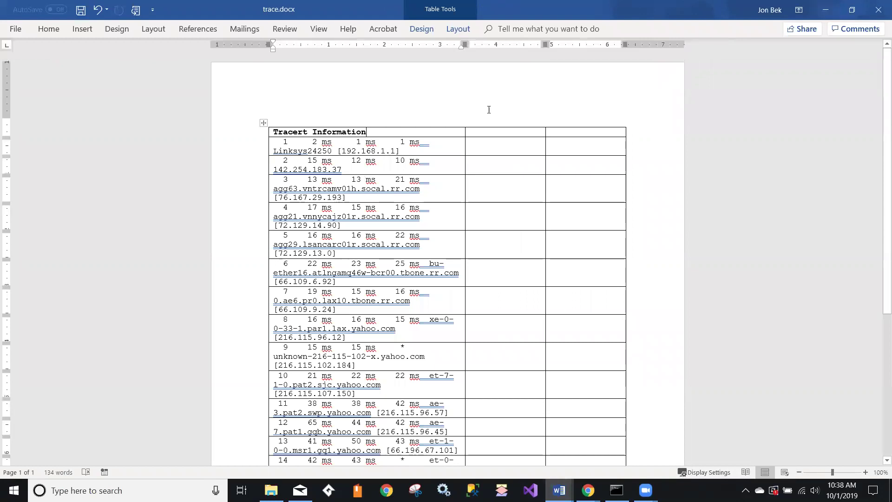
left_click(480, 133)
key("ctrl+v")
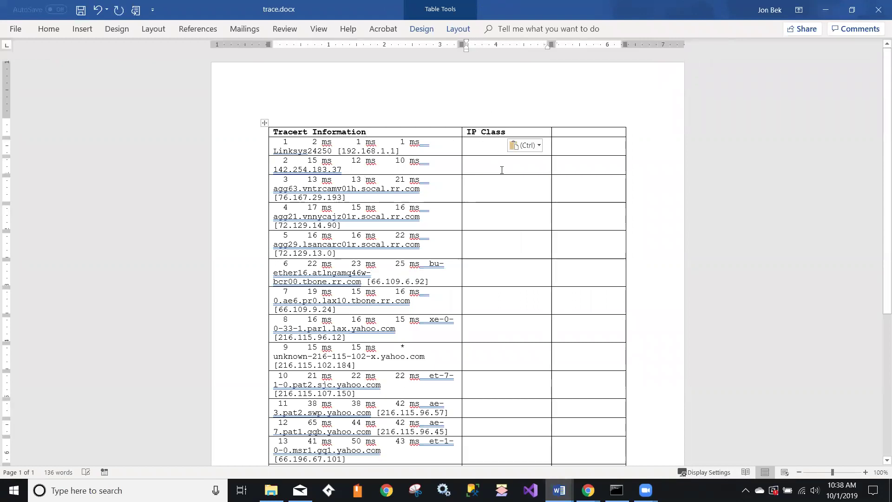
Step: Copy the 'Owner (or “Private” if Private IP Address)' heading from the worksheet into the third header cell
mouse_move(559, 490)
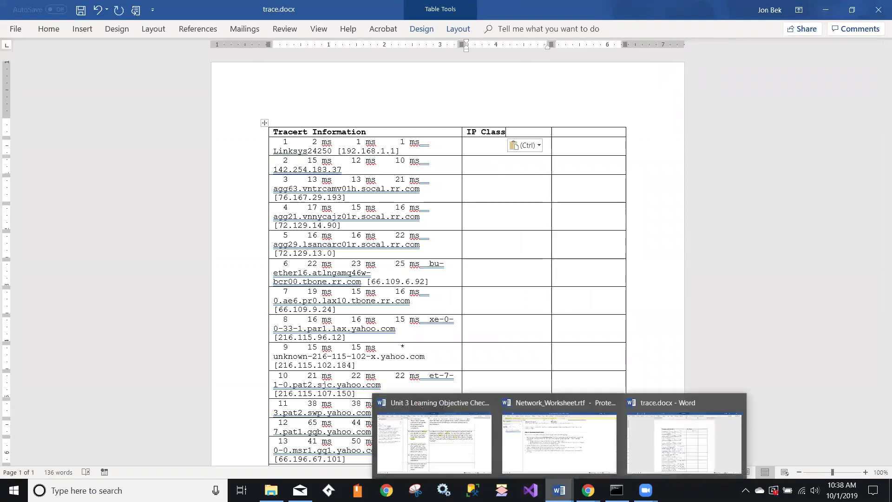
key("alt+Tab")
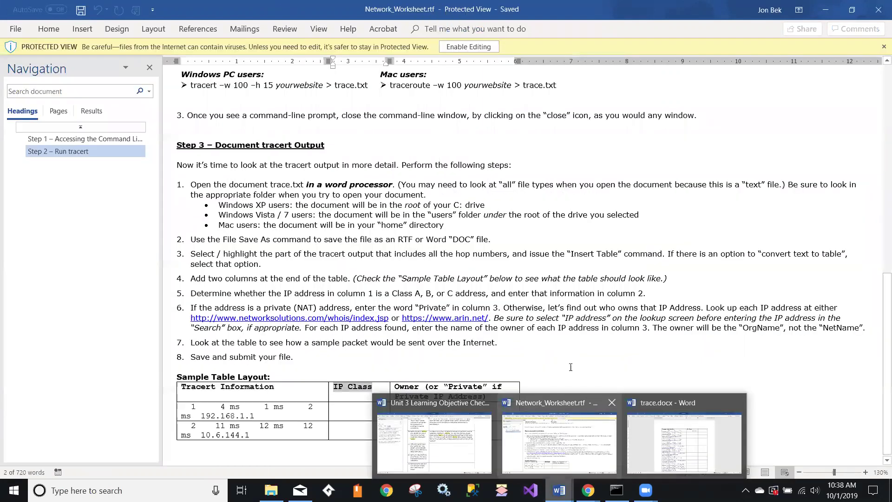
left_click_drag(493, 396, 407, 393)
key("ctrl+c")
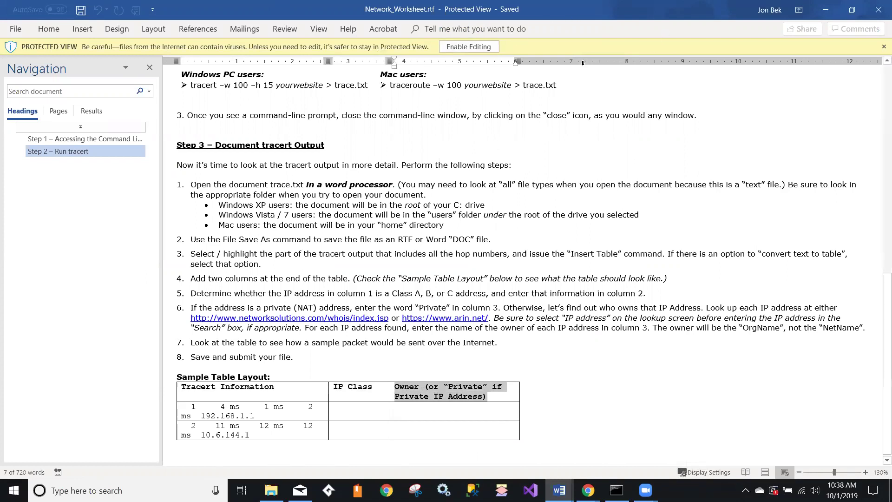
key("alt+Tab")
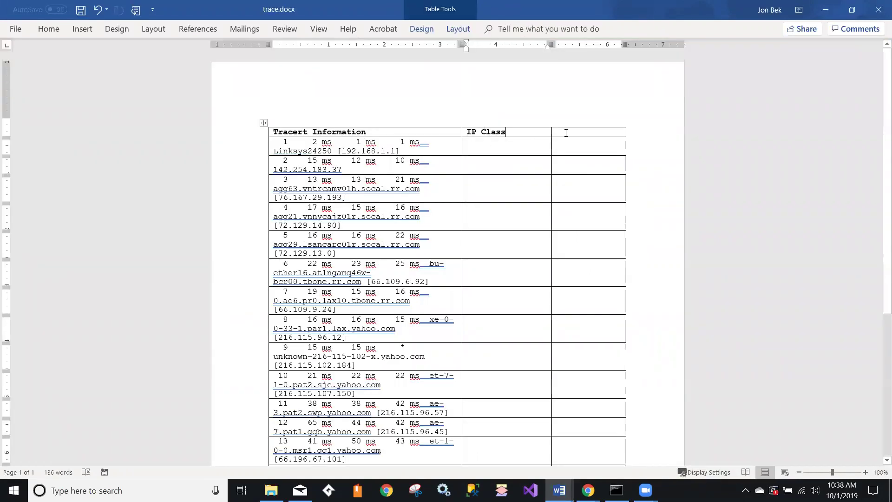
left_click(572, 133)
key("ctrl+v")
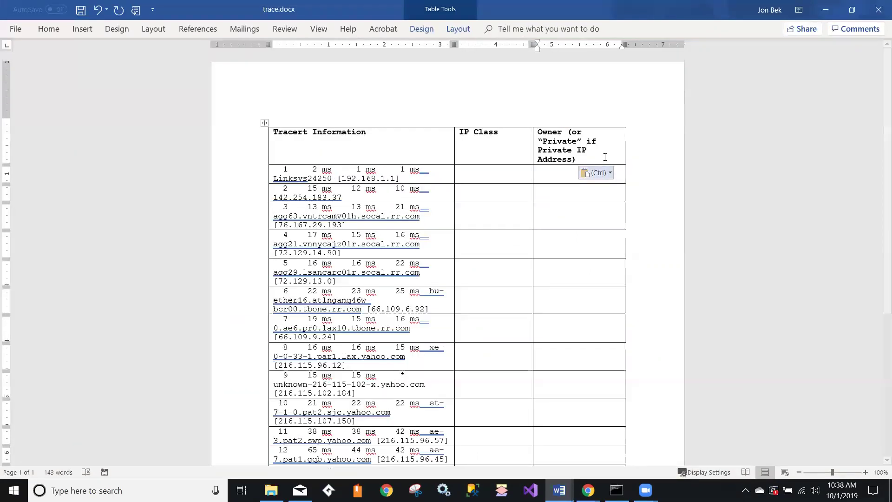
Step: Save trace.docx with the completed three-column hop table
left_click(81, 11)
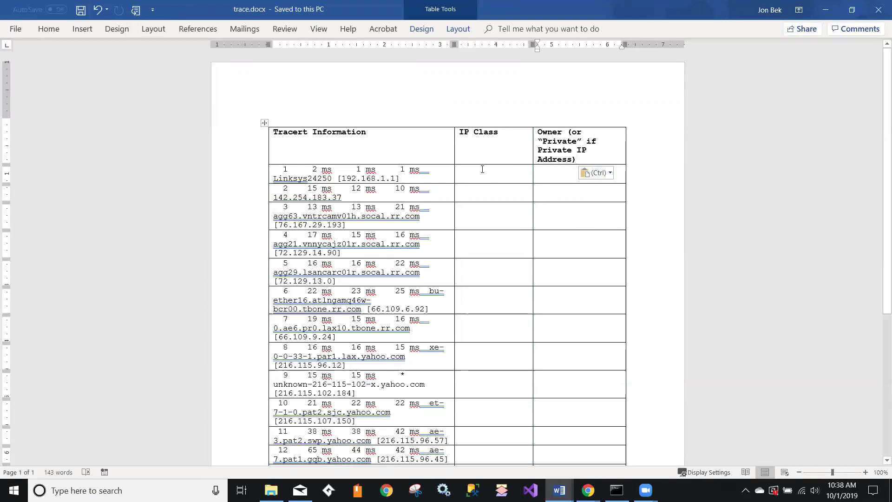
left_click_drag(343, 176, 398, 178)
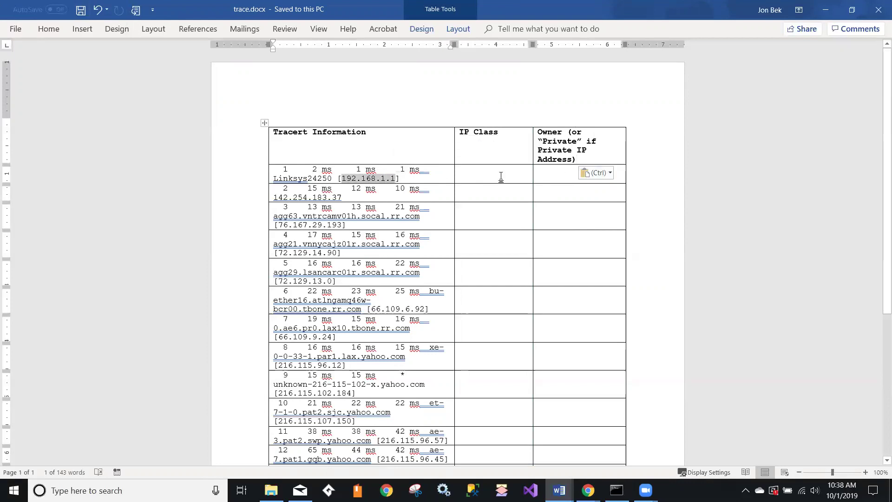
left_click(501, 176)
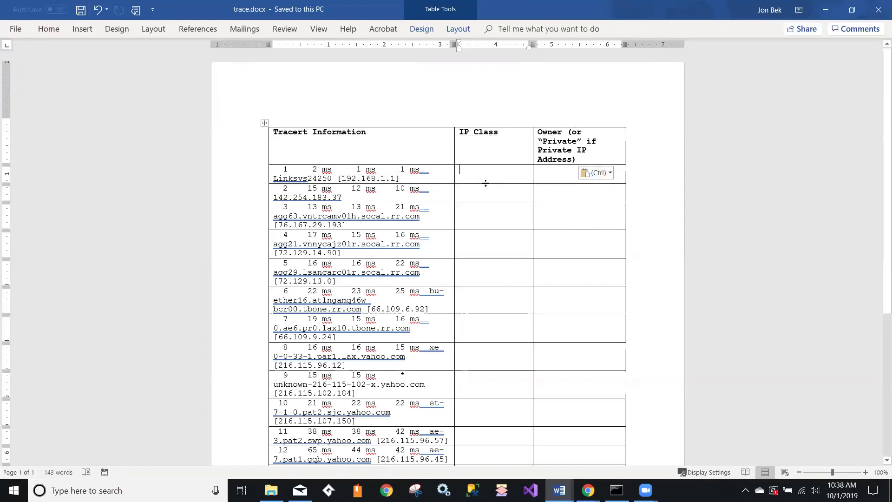
left_click(554, 170)
left_click_drag(280, 365, 344, 365)
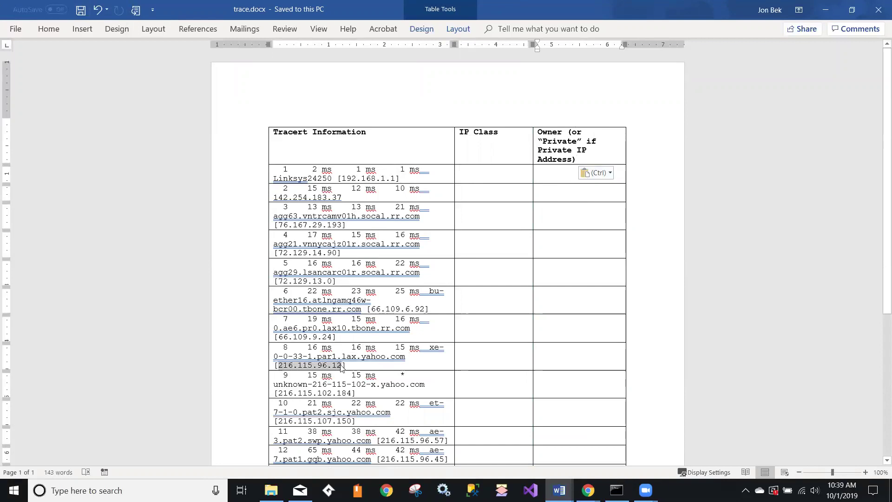
left_click(573, 364)
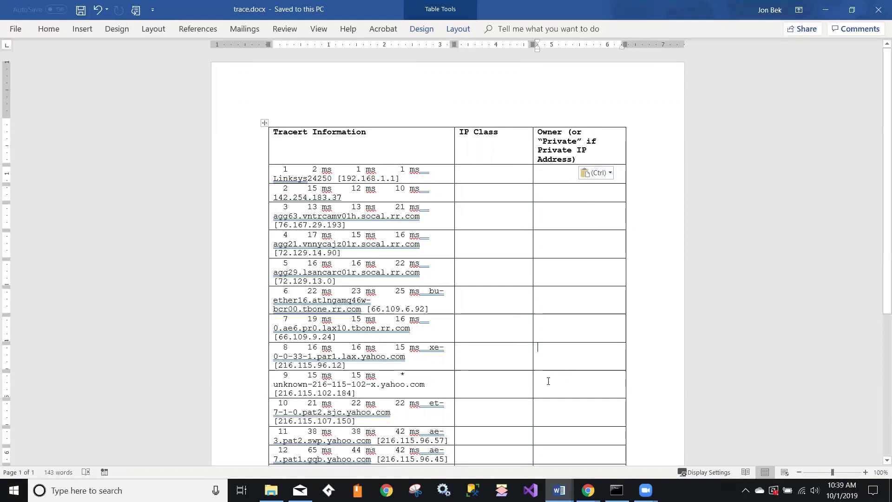